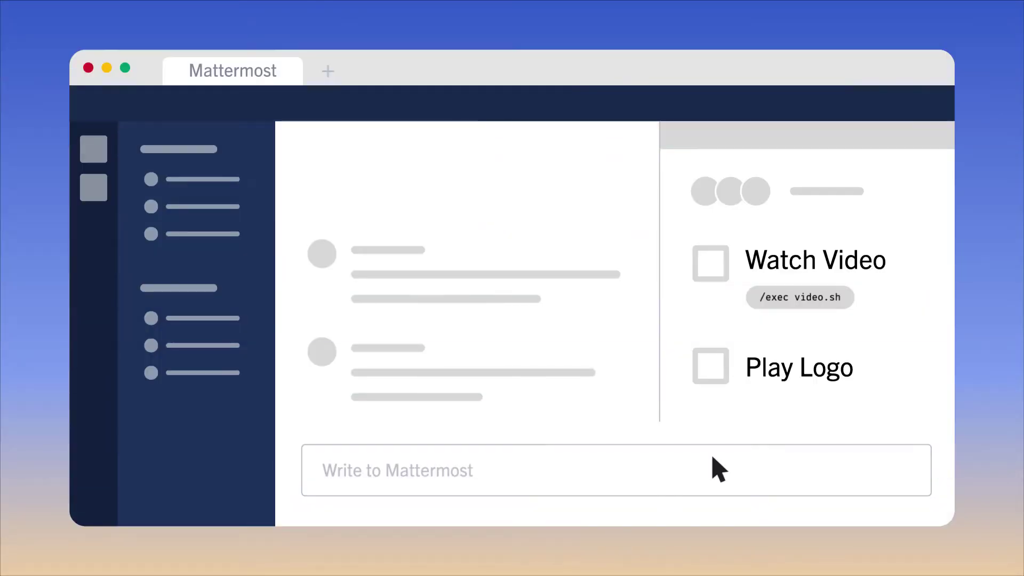
# - Run the /exec video.sh command from the Watch Video task
pyautogui.click(832, 297)
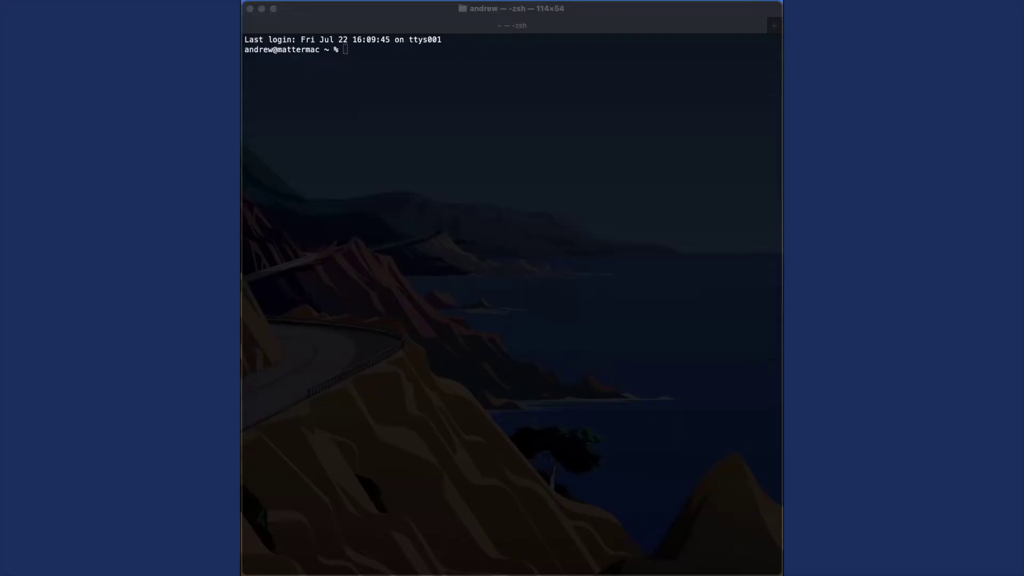
# - Install helm in Terminal with brew install helm
pyautogui.click(454, 71)
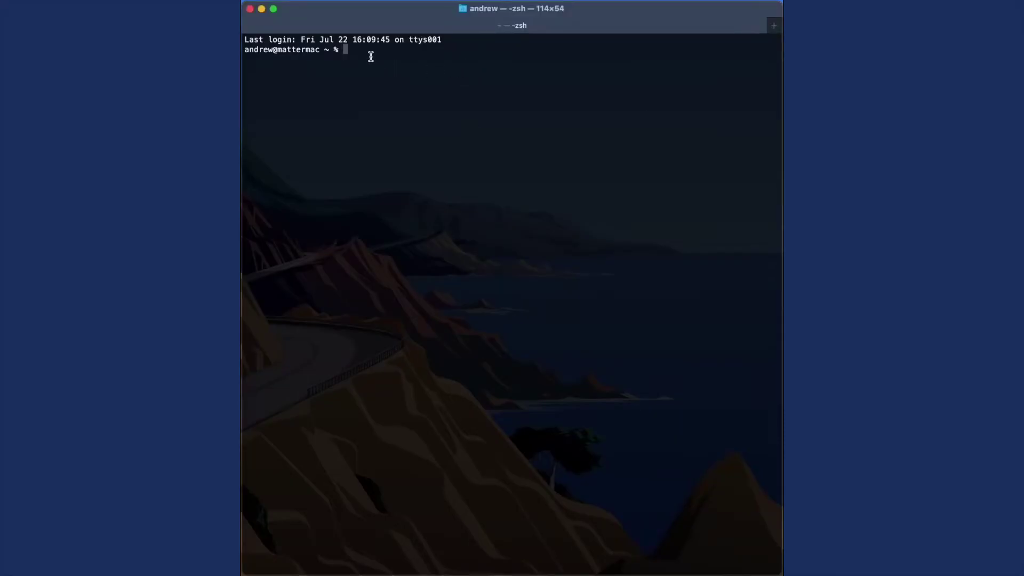
pyautogui.write('brew install helm')
pyautogui.press('Return')
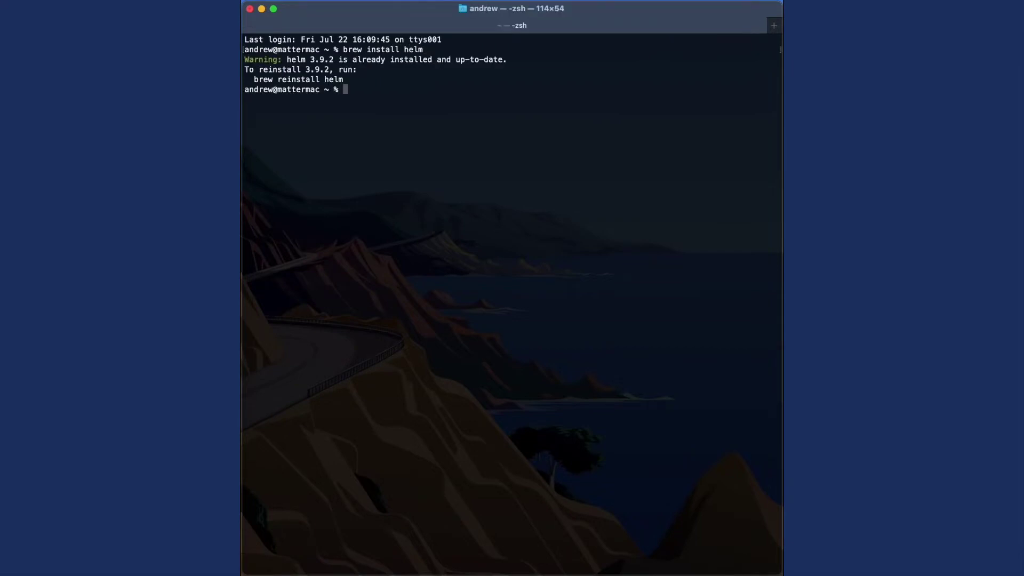
pyautogui.write('helm repo add bitnami https:/')
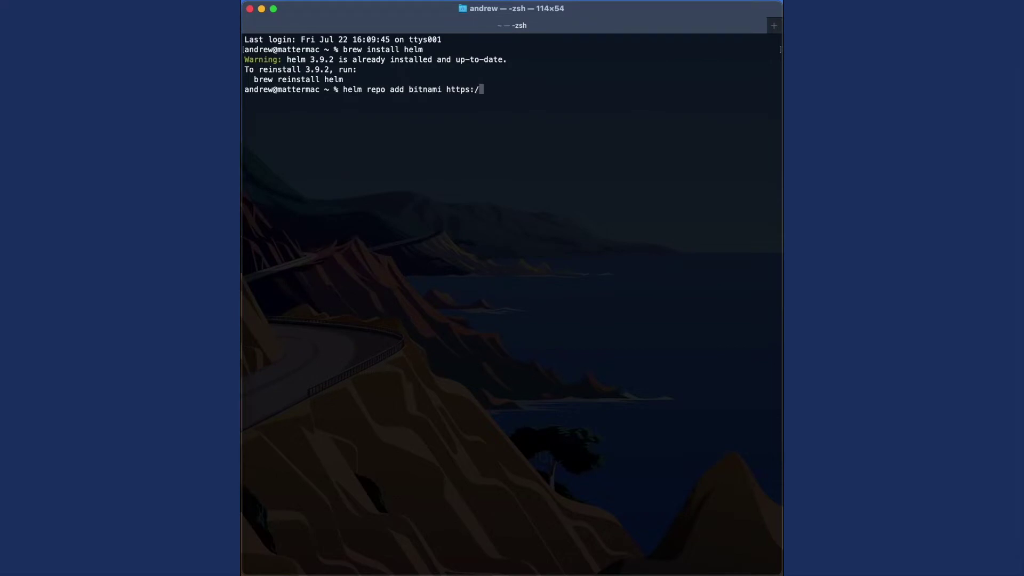
pyautogui.write('/charts.bitnami.com/bitnami')
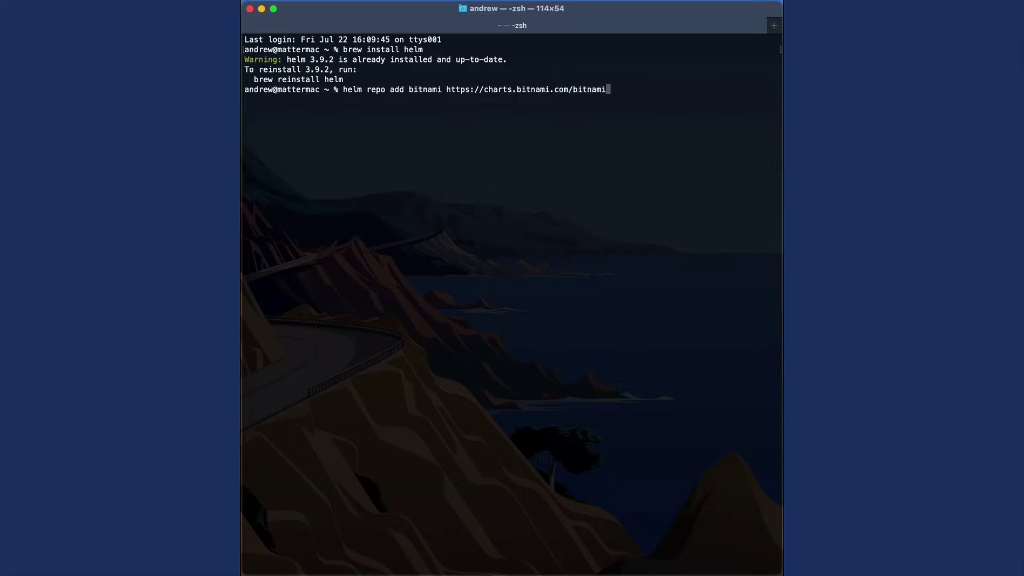
pyautogui.press('Return')
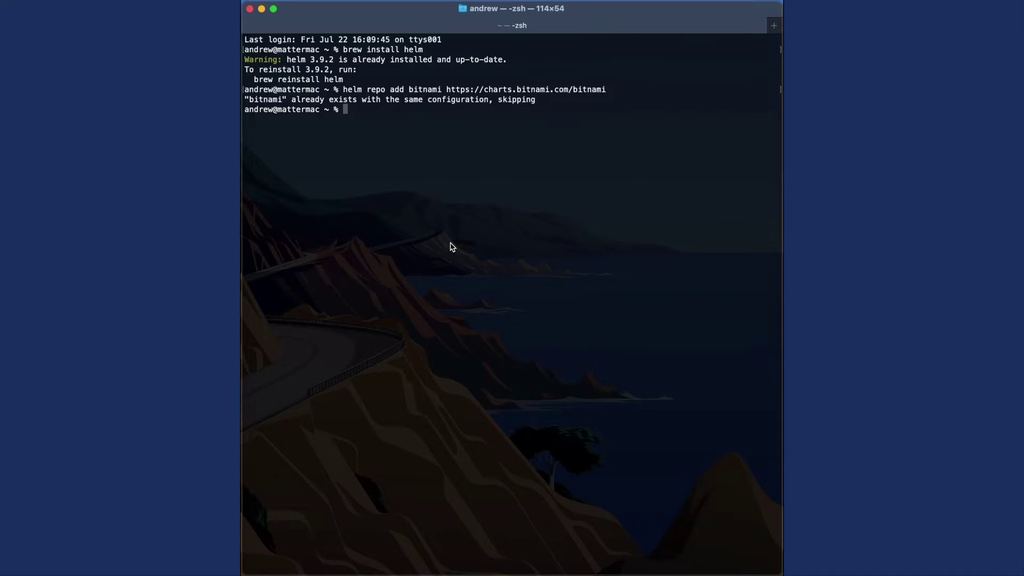
pyautogui.write('helm repo update')
pyautogui.press('Return')
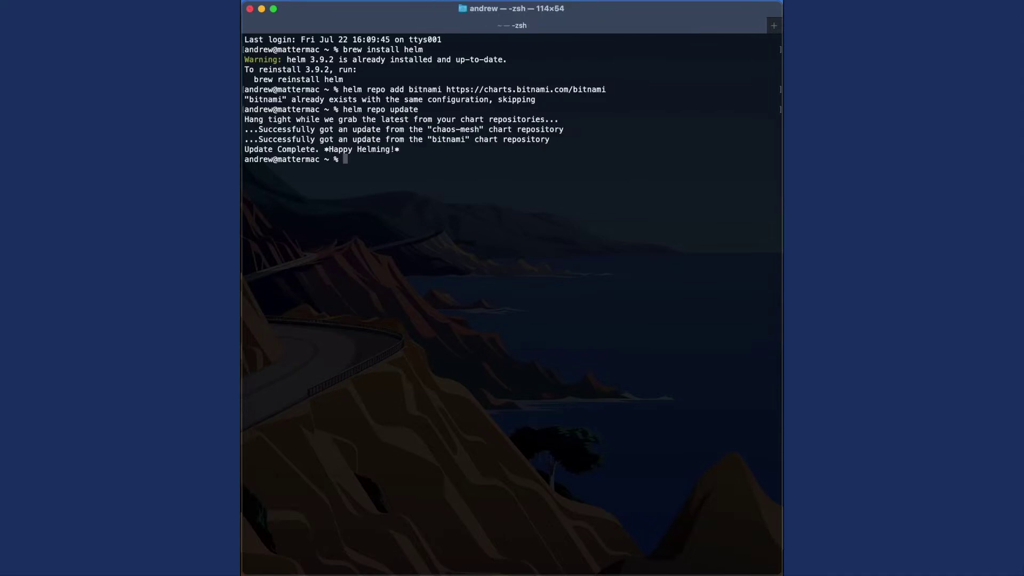
# - Install bitnami/kube-prometheus as the prometheus release and list the cluster's pods
pyautogui.write('helm install prometh')
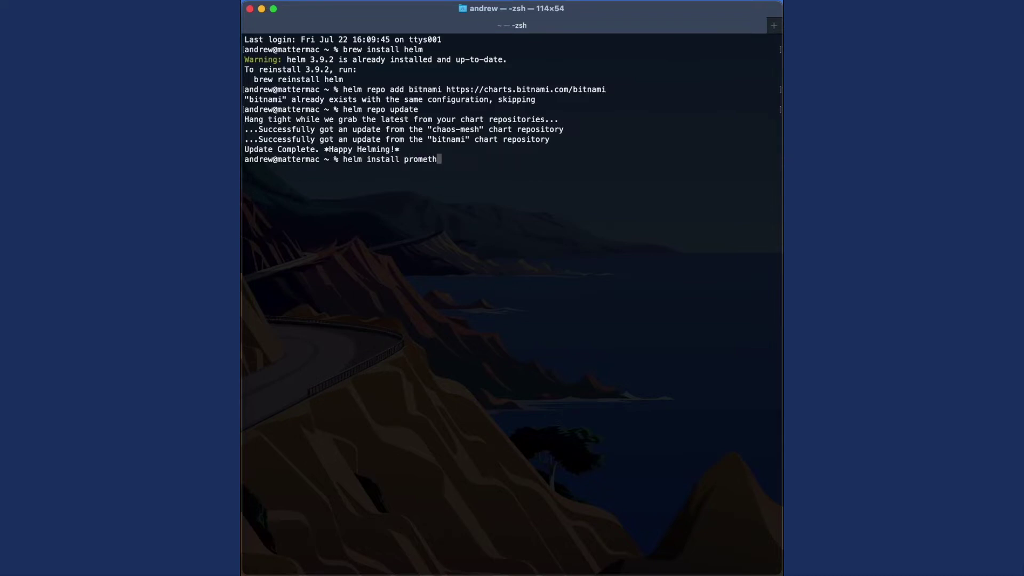
pyautogui.write('eus bitnami/kube-pro')
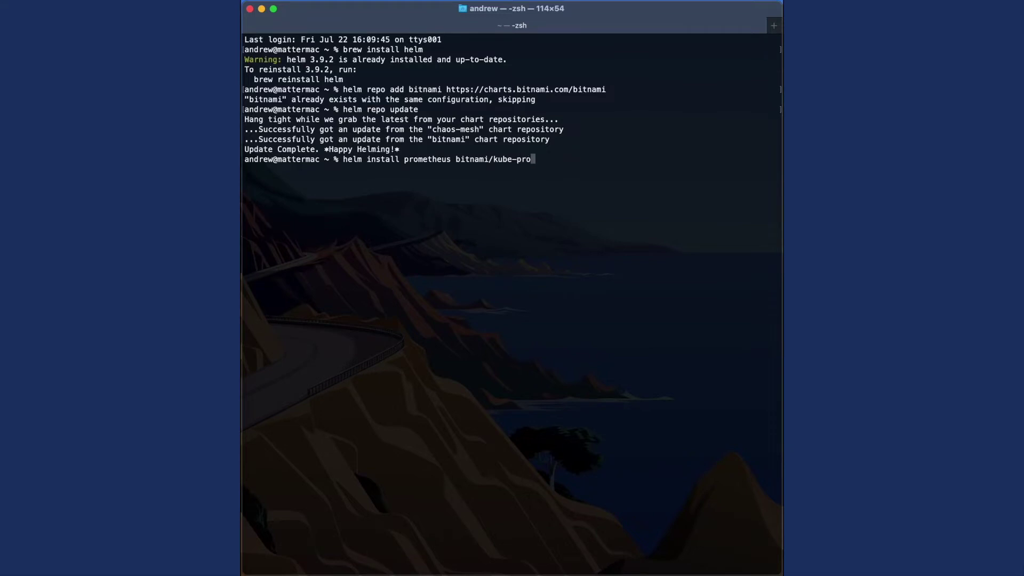
pyautogui.write('metheus')
pyautogui.press('Return')
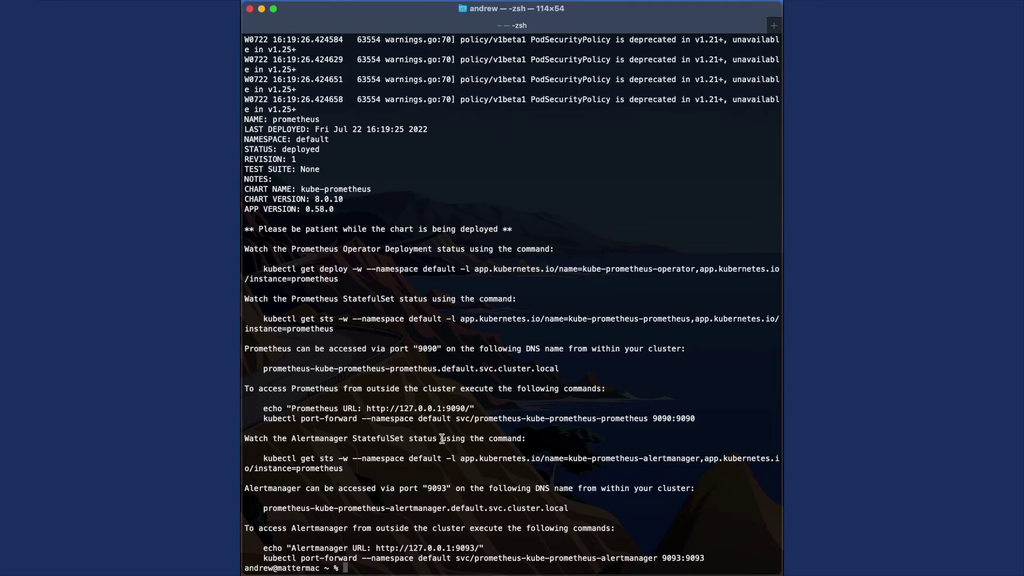
pyautogui.write('kubectl get pods')
pyautogui.press('Return')
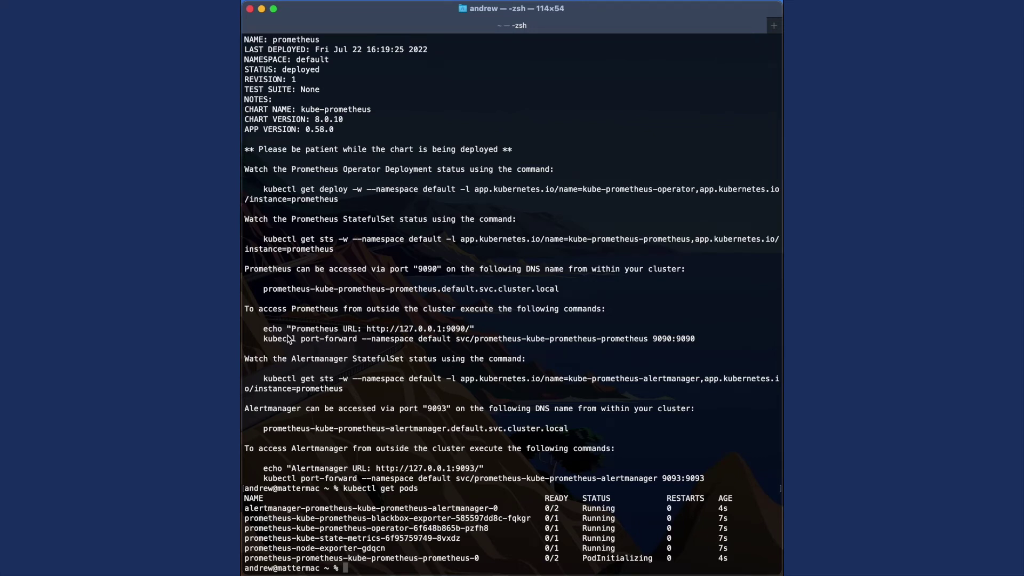
# - Copy and run the echo and port-forward commands exposing Prometheus on local port 9090
pyautogui.moveTo(260, 332); pyautogui.dragTo(724, 346)
pyautogui.press('super+c')
pyautogui.click(643, 408)
pyautogui.press('super+v')
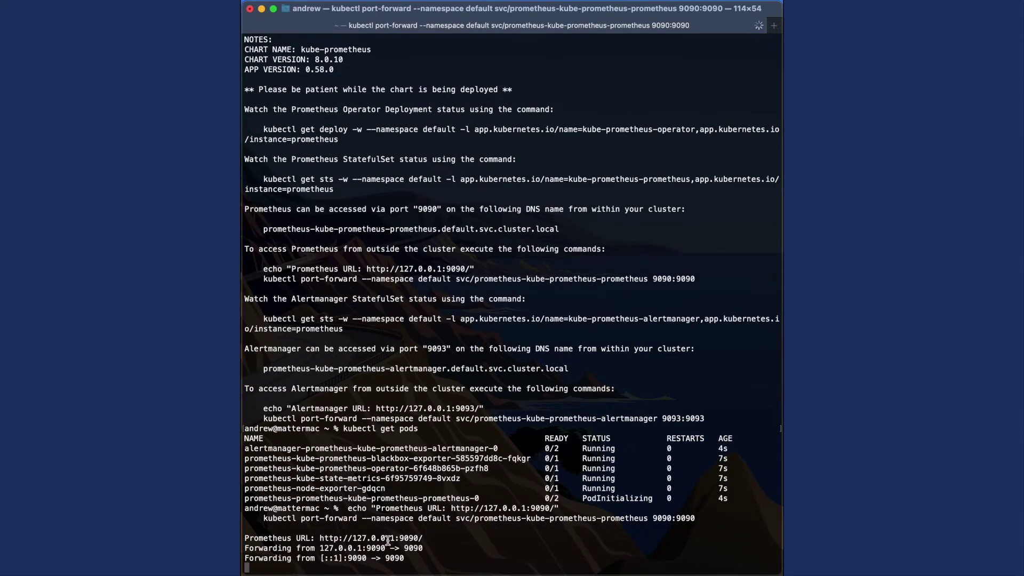
pyautogui.press('super+Tab')
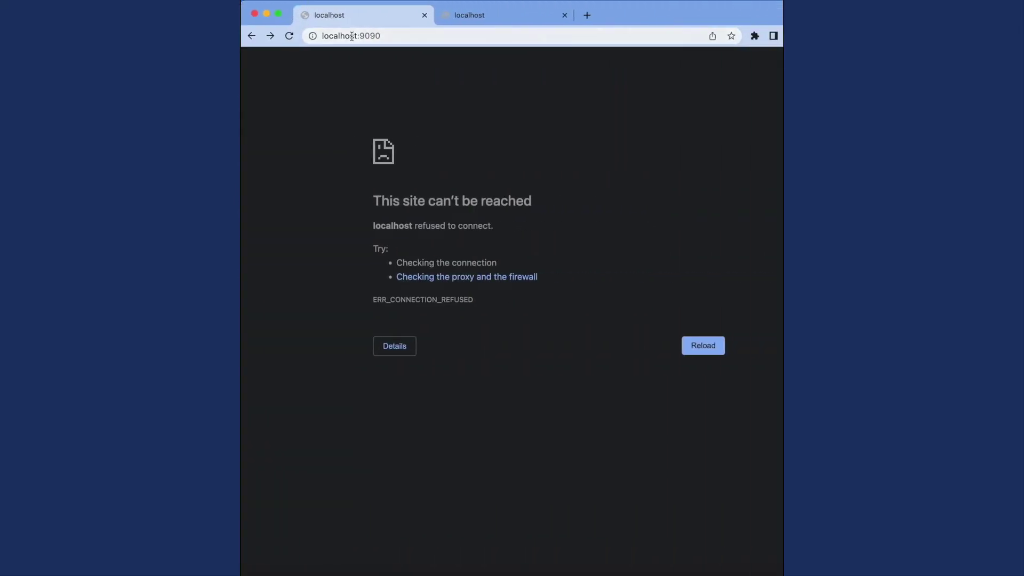
# - Reload localhost:9090, then query process_open_fds and view it as a graph
pyautogui.click(352, 35)
pyautogui.press('Return')
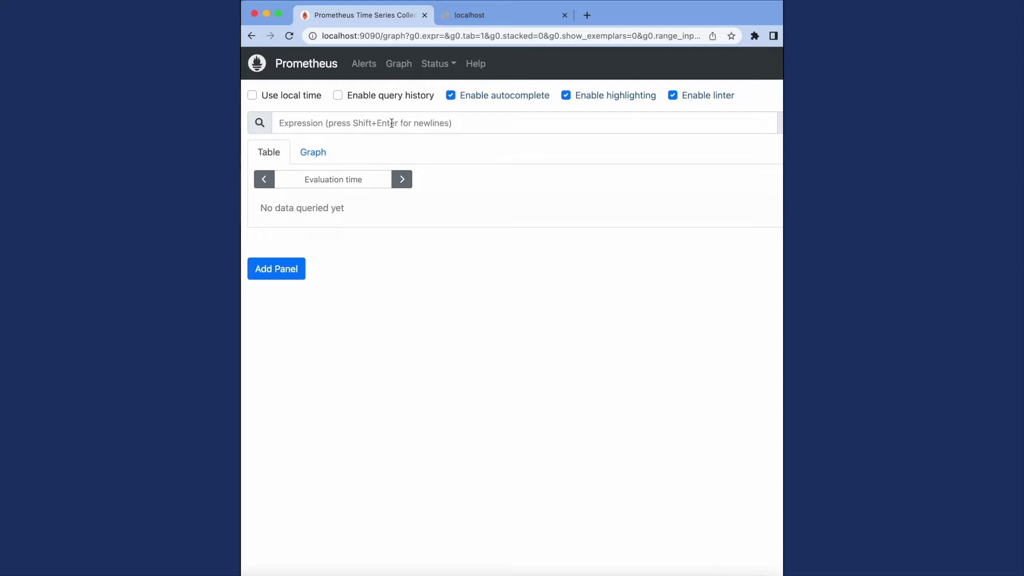
pyautogui.write('node')
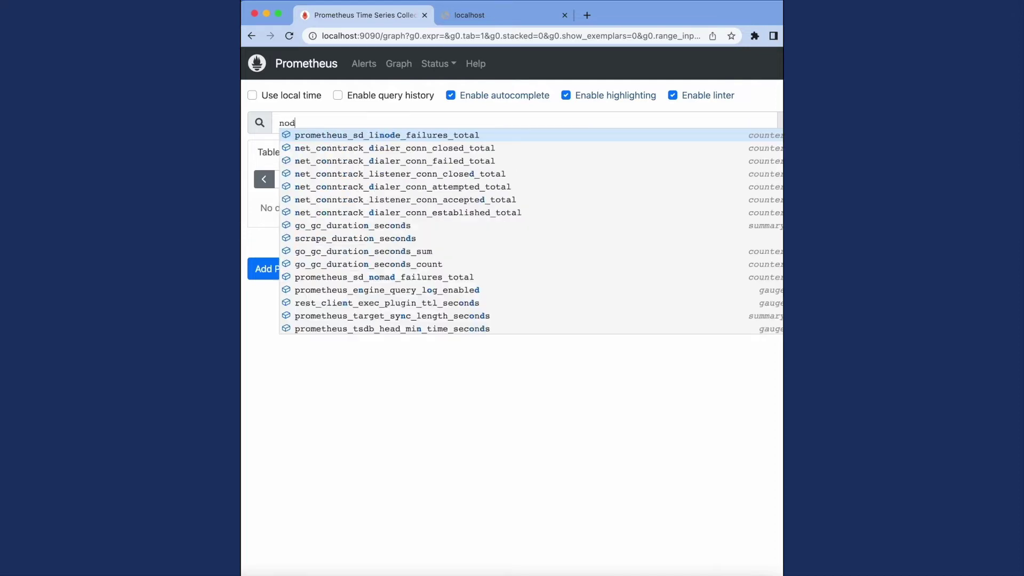
pyautogui.press('BackSpace')
pyautogui.press('BackSpace')
pyautogui.press('BackSpace')
pyautogui.press('BackSpace')
pyautogui.write('proc')
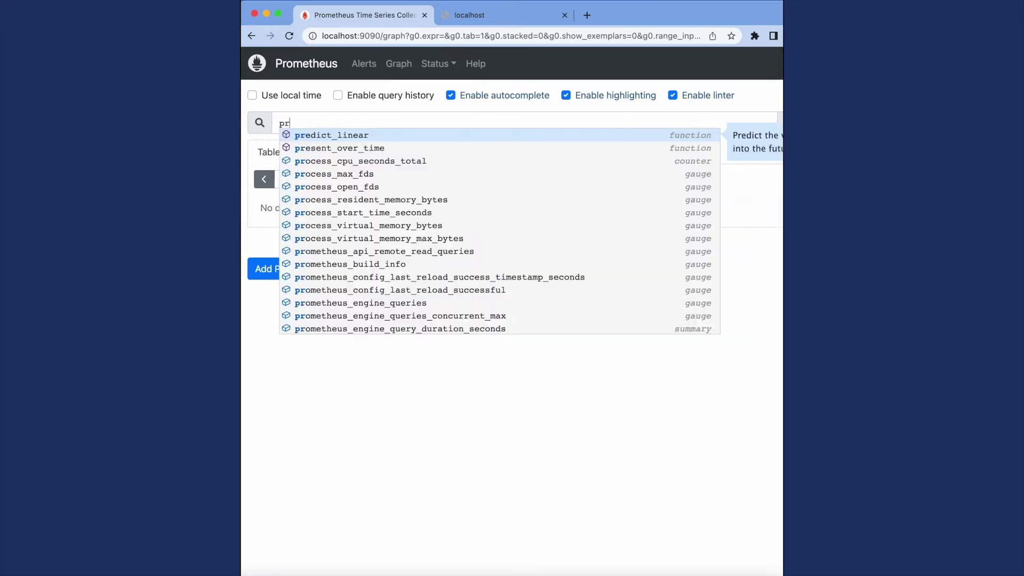
pyautogui.click(341, 163)
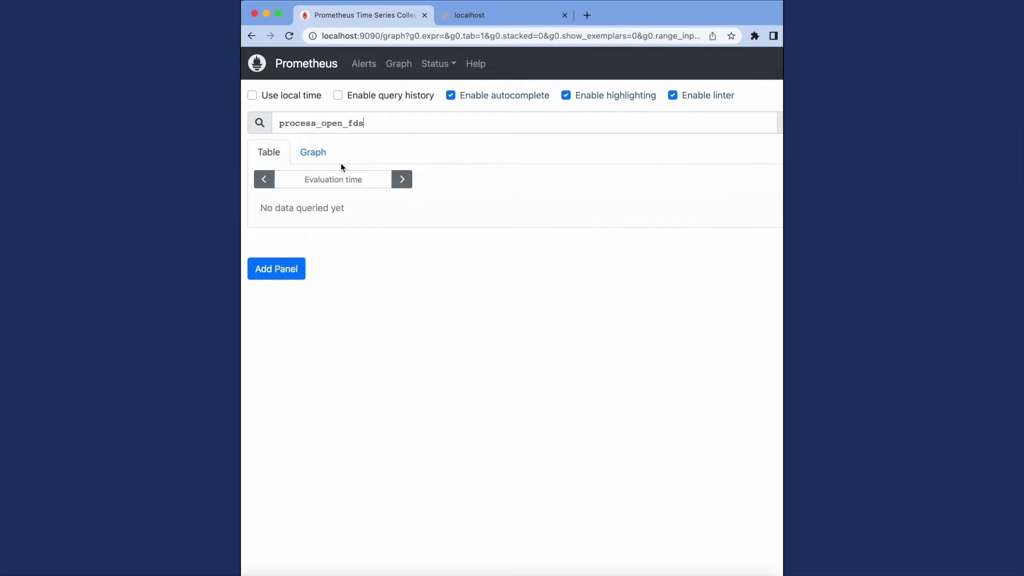
pyautogui.press('Return')
pyautogui.click(312, 154)
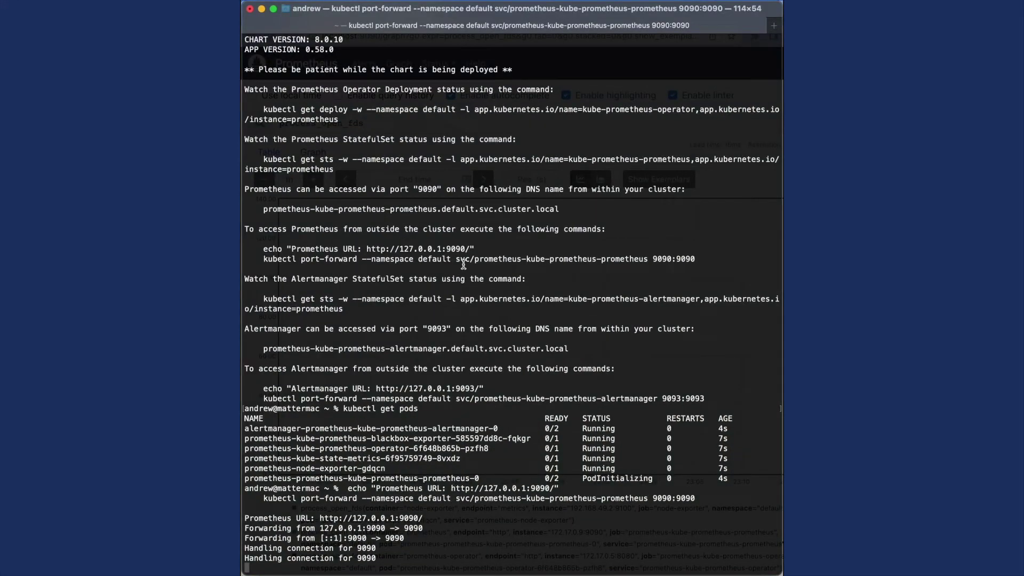
# - In a new Terminal tab, install the bitnami/grafana chart as the grafana release
pyautogui.click(773, 26)
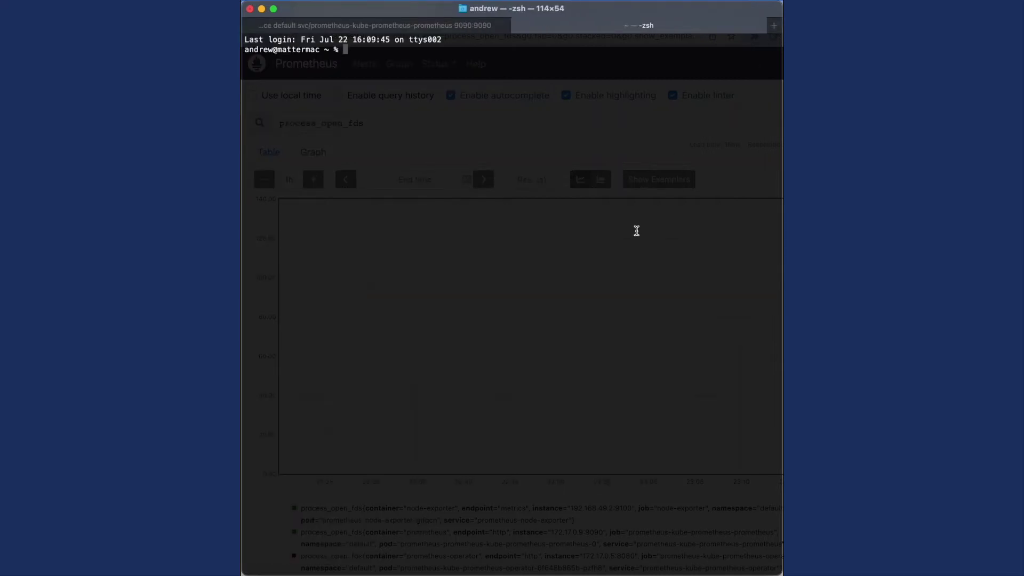
pyautogui.write('helm install grafana bitnami/grafana')
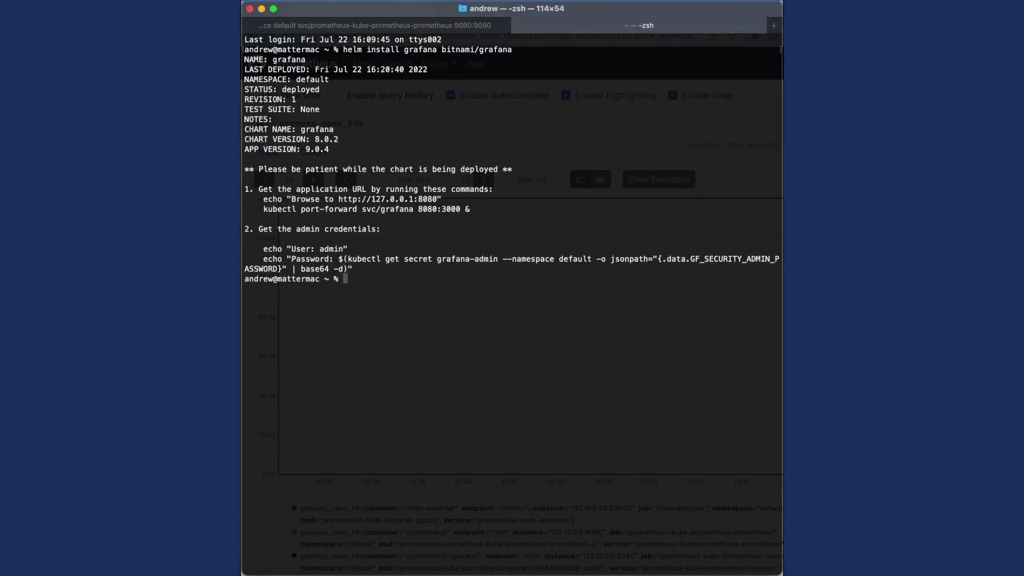
# - List pods, print the Grafana admin credentials, and copy the Grafana port-forward commands
pyautogui.write('kubectl get pods')
pyautogui.press('Return')
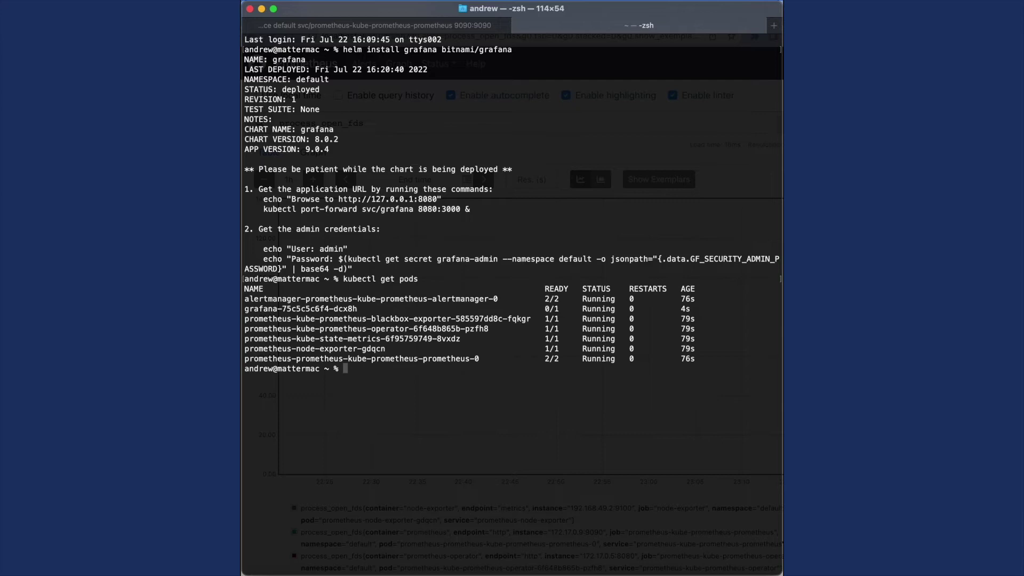
pyautogui.moveTo(263, 249); pyautogui.dragTo(478, 265)
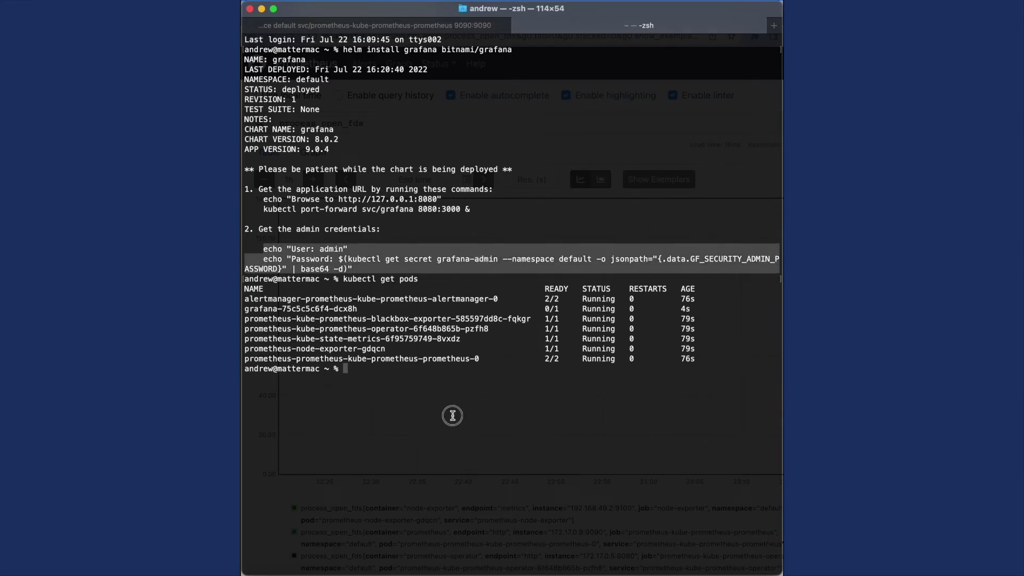
pyautogui.press('super+v')
pyautogui.press('Return')
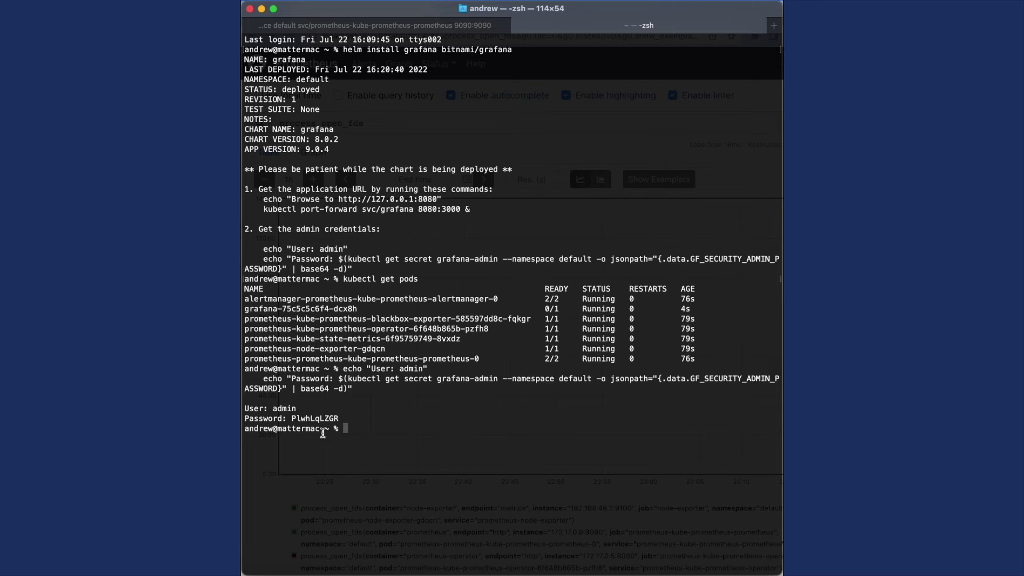
pyautogui.moveTo(291, 420); pyautogui.dragTo(346, 421)
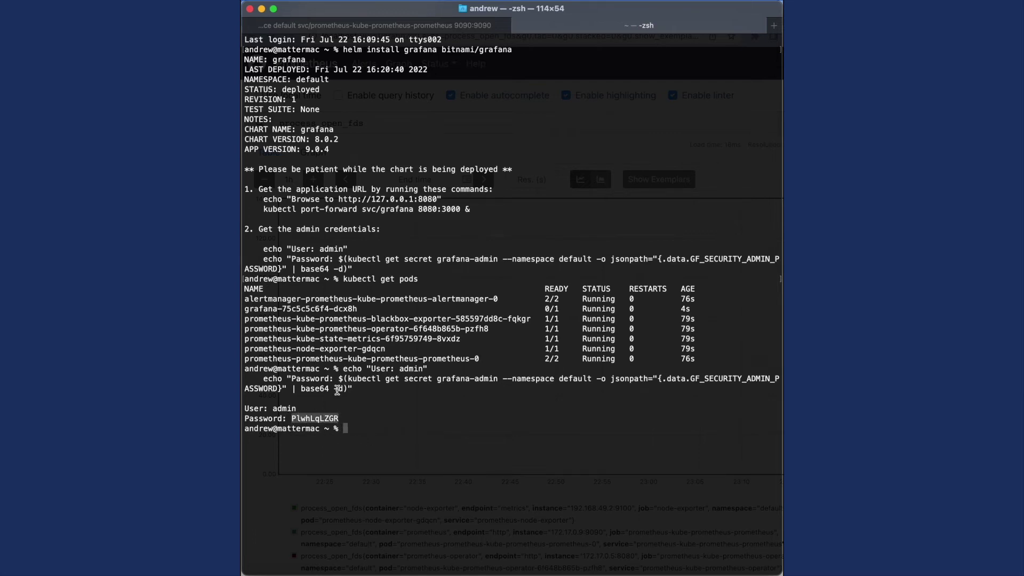
pyautogui.moveTo(263, 200); pyautogui.dragTo(475, 211)
pyautogui.press('super+c')
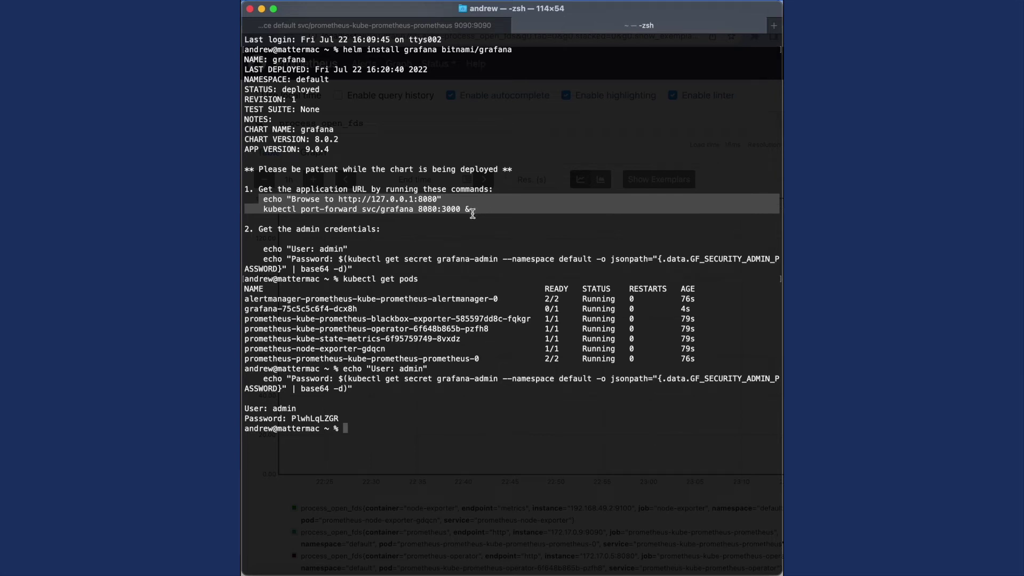
# - Run the background port-forward mapping local 8080 to Grafana's 3000, then copy the admin password
pyautogui.click(473, 214)
pyautogui.press('super+v')
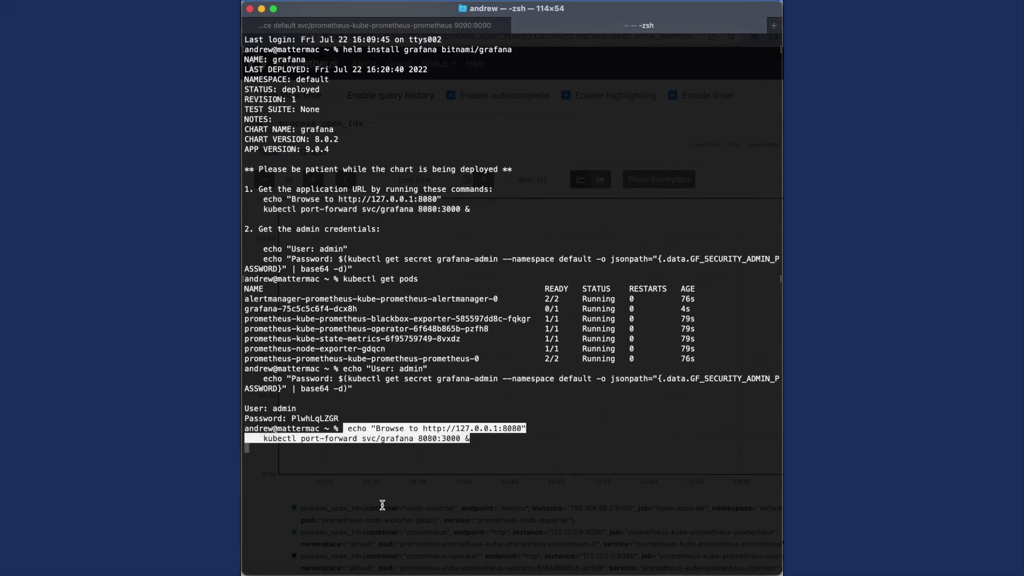
pyautogui.press('Return')
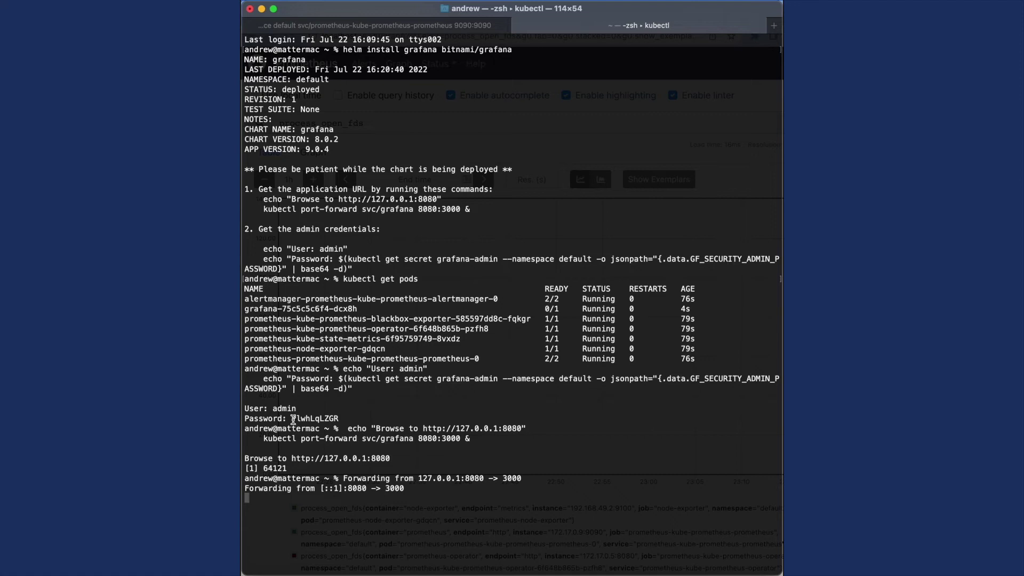
pyautogui.moveTo(292, 419); pyautogui.dragTo(340, 419)
# - Log into Grafana at localhost:8080 as admin with the copied password, declining LastPass's save offer
pyautogui.hotkey('ctrl', 'Up')
pyautogui.click(656, 234)
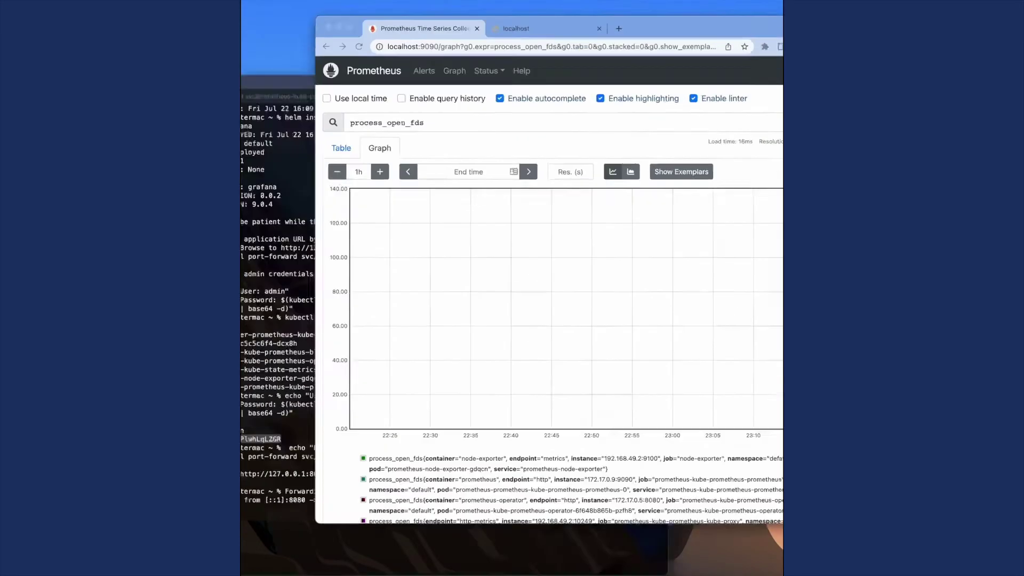
pyautogui.click(453, 12)
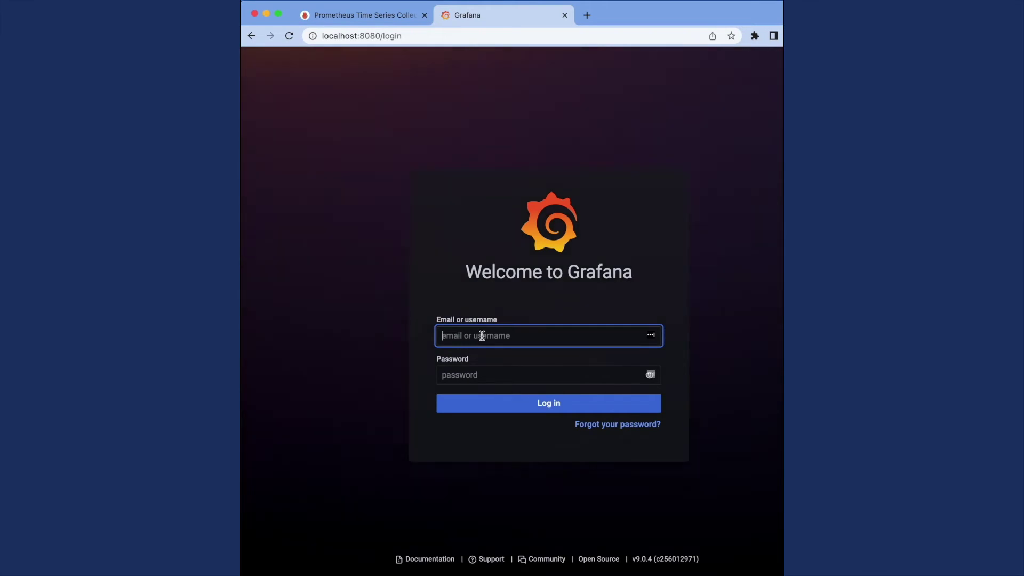
pyautogui.write('admin')
pyautogui.click(548, 375)
pyautogui.press('super+v')
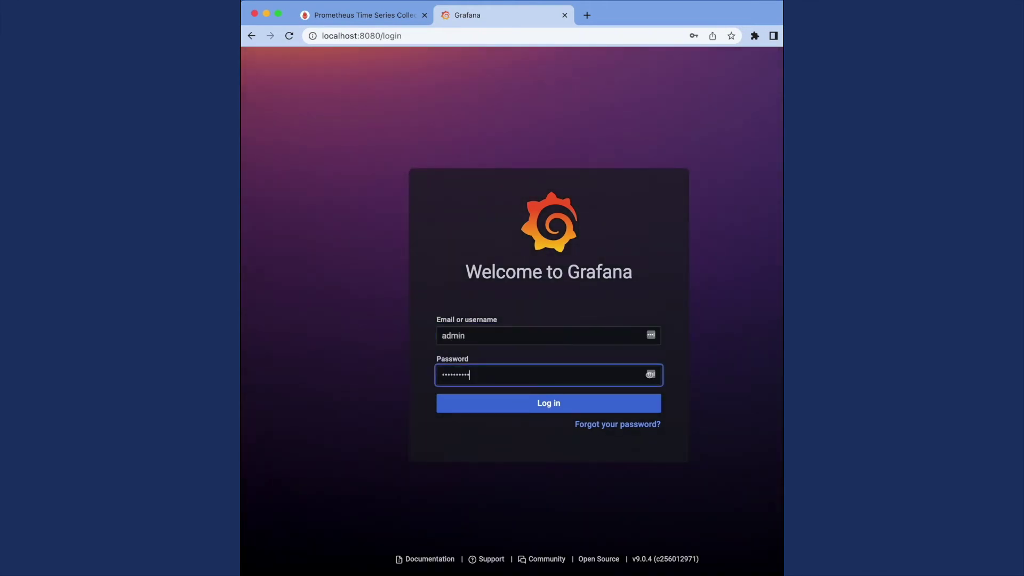
pyautogui.press('Return')
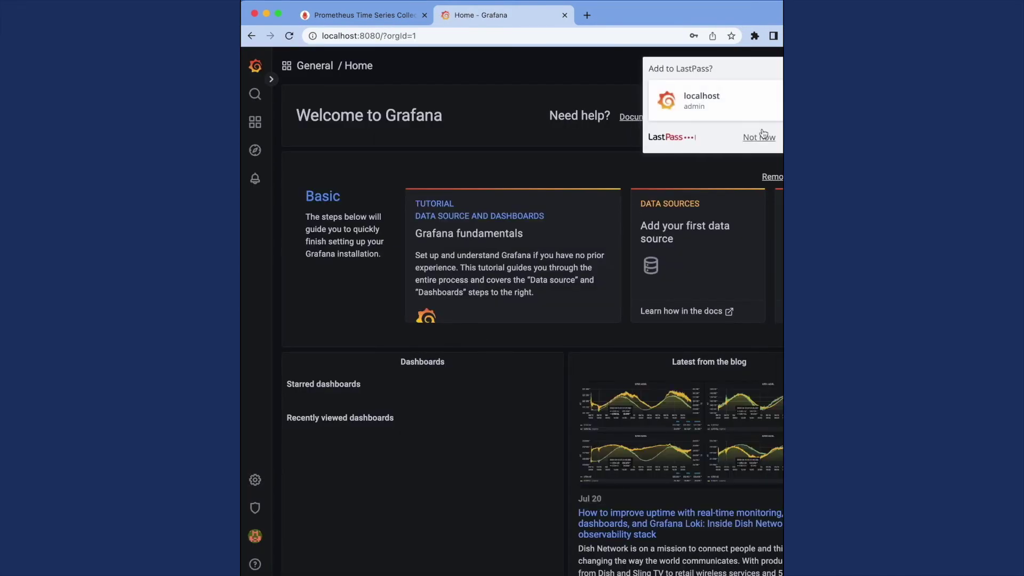
pyautogui.click(759, 139)
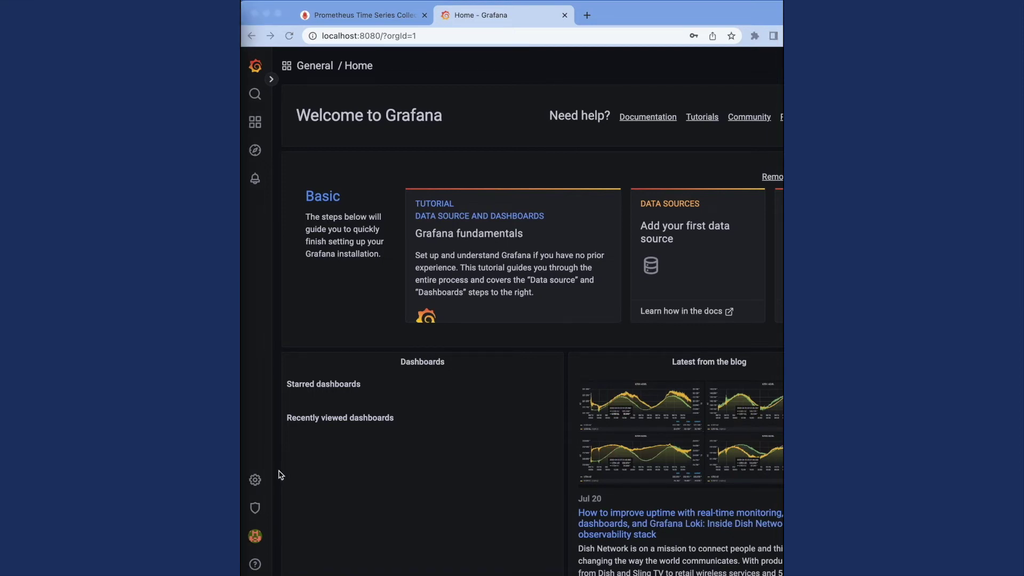
# - Add a Prometheus data source with the in-cluster service URL on port 9090, then save and test
pyautogui.moveTo(258, 479)
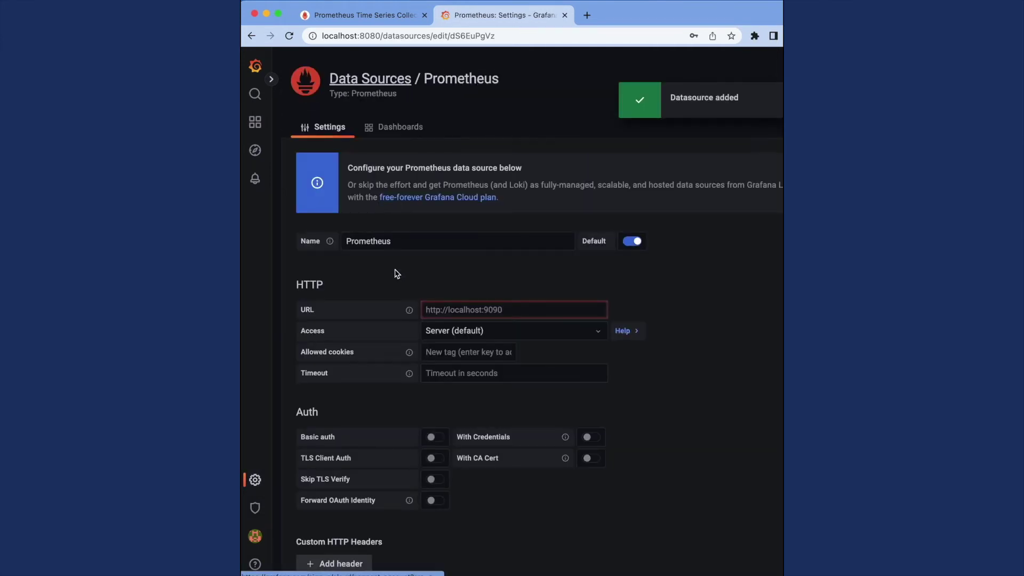
pyautogui.click(474, 309)
pyautogui.write('http://prometheus-kube-prometheus-prometheus.default.svc.cluster.local:9090')
pyautogui.scroll(-3, 474, 310)
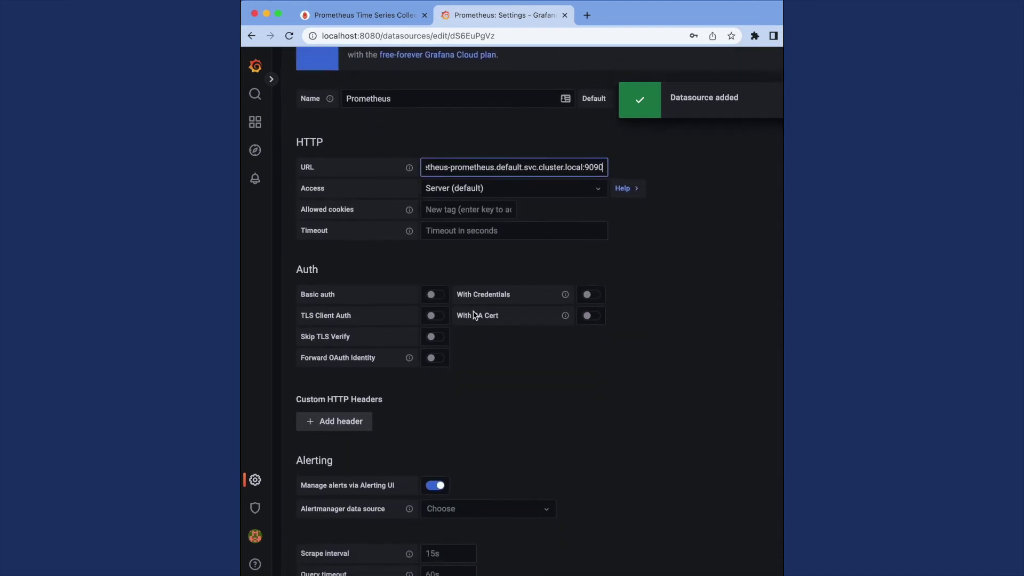
pyautogui.scroll(-2, 474, 315)
pyautogui.scroll(-4, 385, 516)
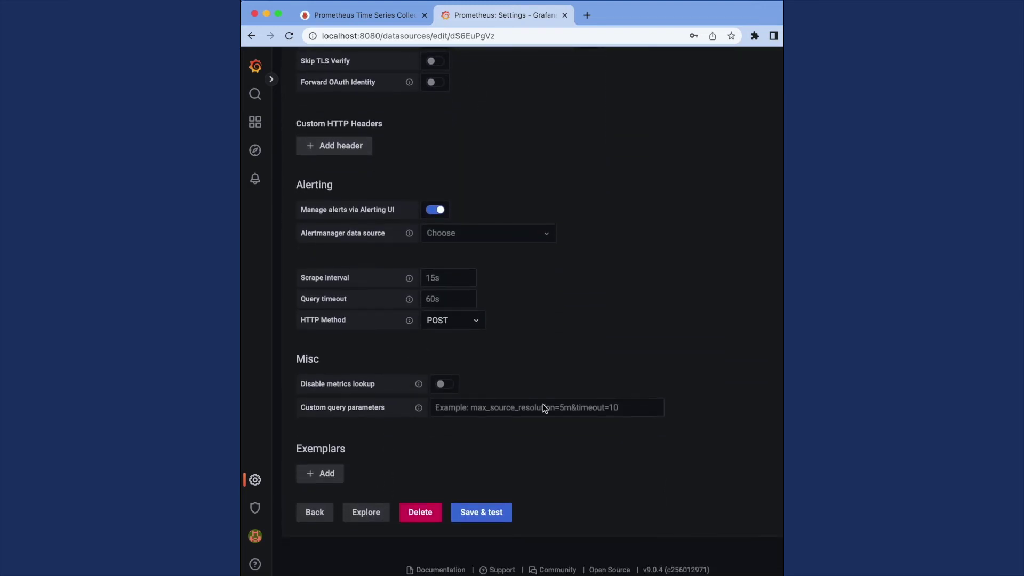
pyautogui.click(477, 513)
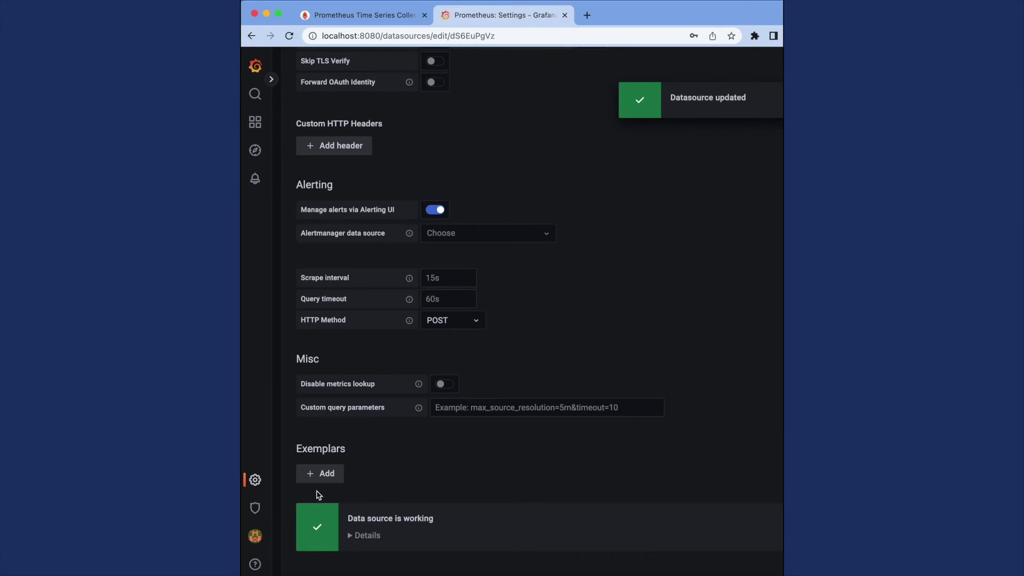
pyautogui.scroll(-3, 319, 495)
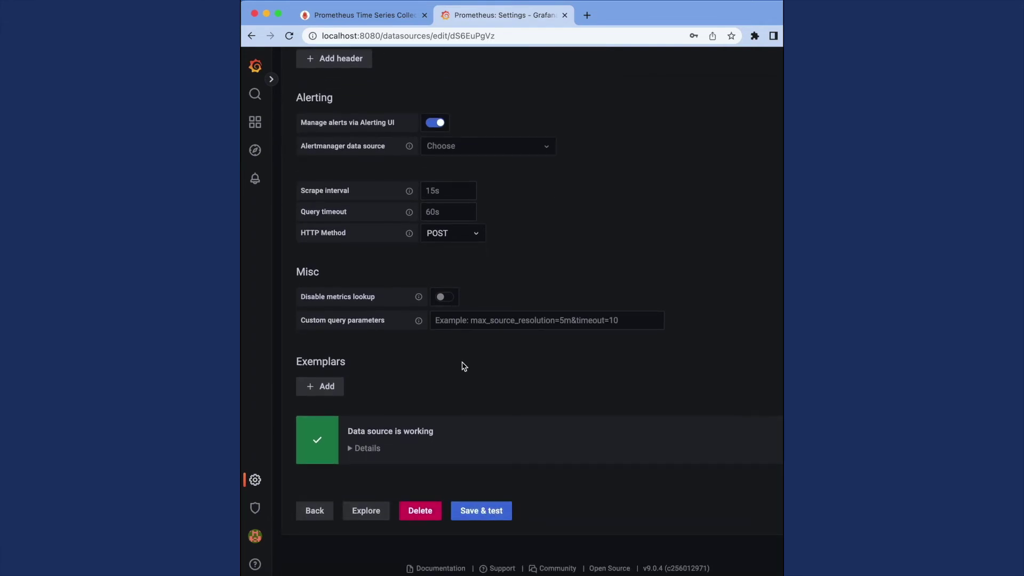
pyautogui.scroll(10, 464, 366)
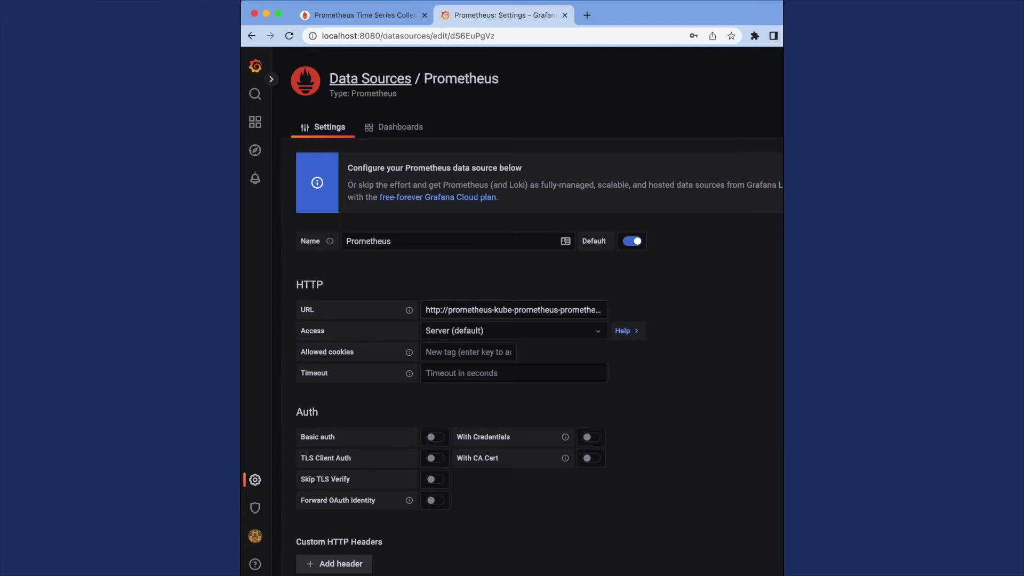
# - Import grafana.com dashboard 10000 using the default Prometheus data source
pyautogui.moveTo(255, 122)
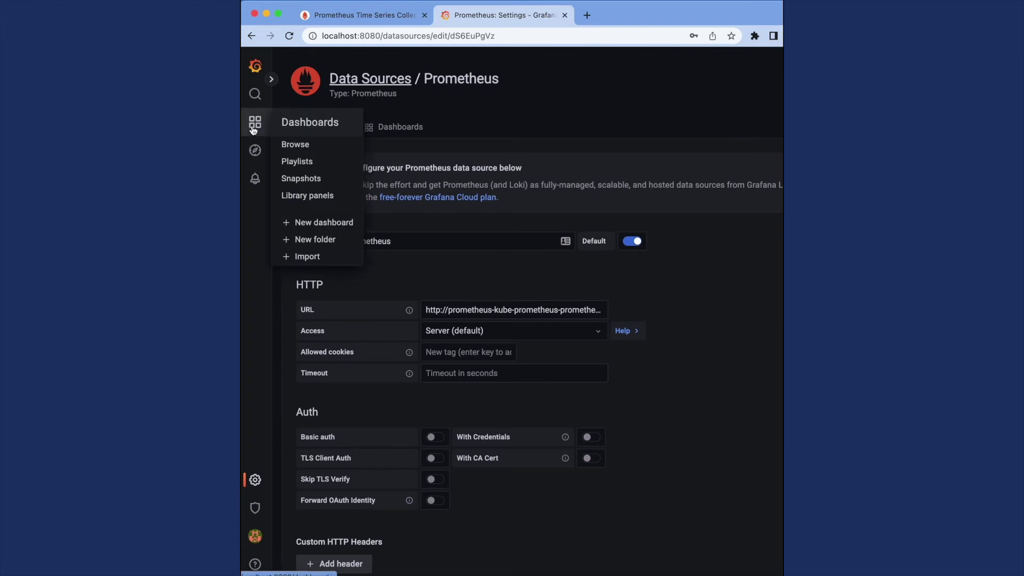
pyautogui.click(312, 255)
pyautogui.click(331, 185)
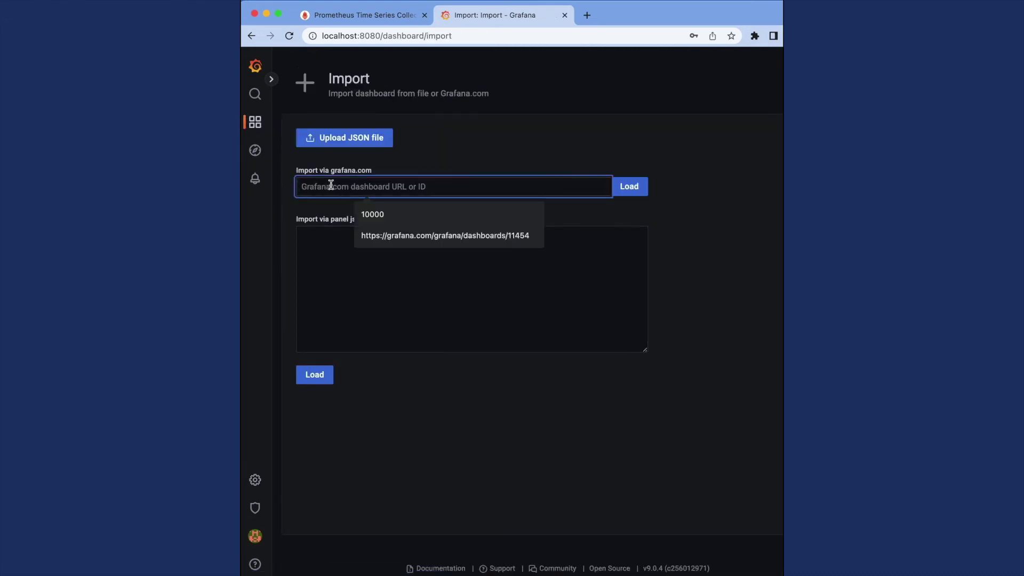
pyautogui.write('10000')
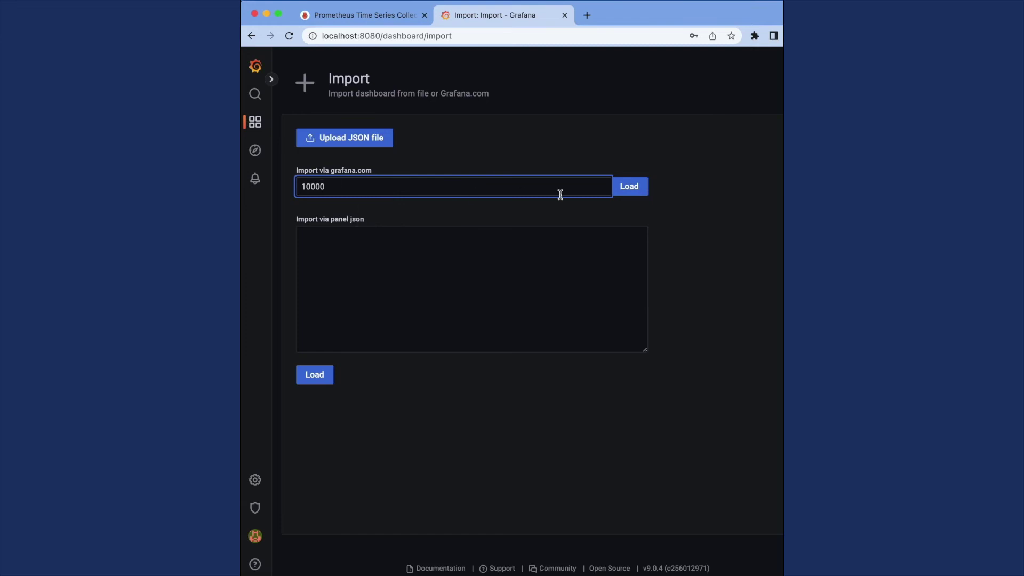
pyautogui.click(630, 191)
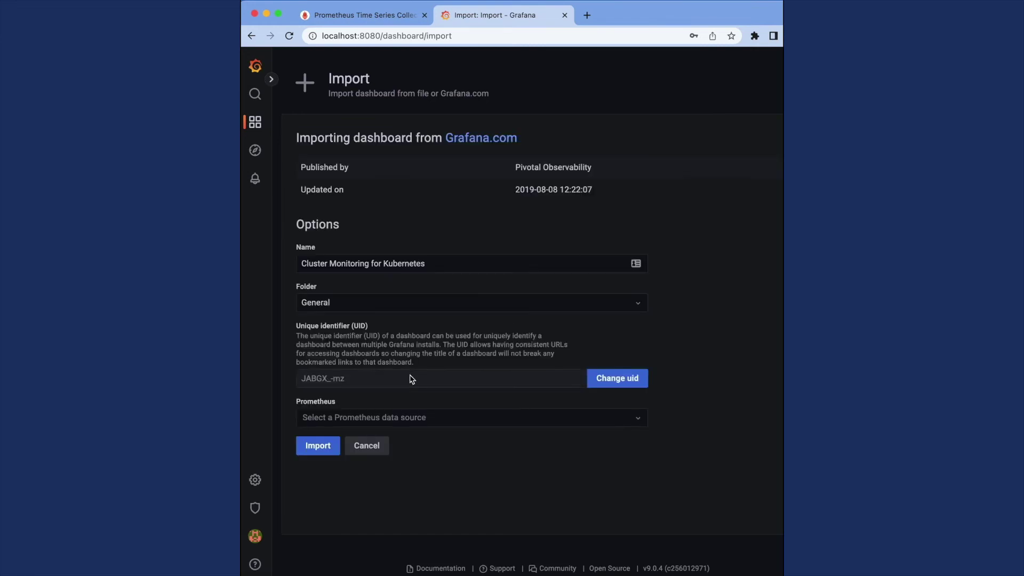
pyautogui.click(360, 422)
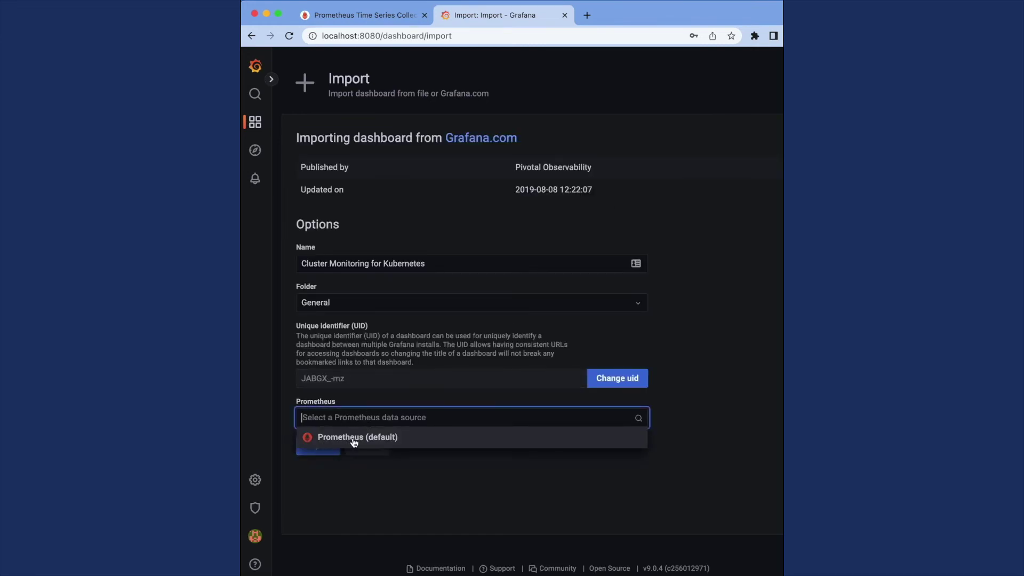
pyautogui.click(354, 440)
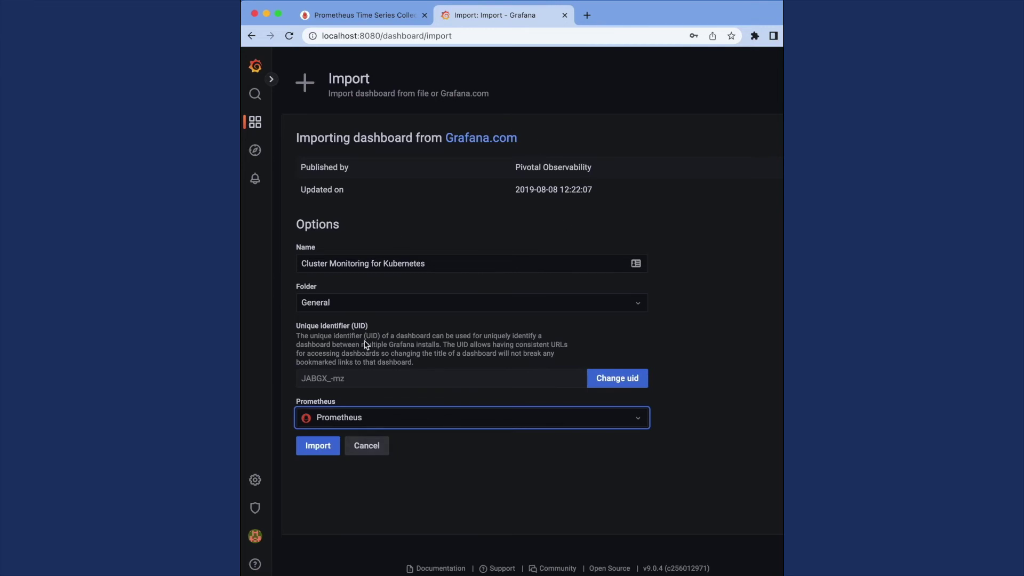
pyautogui.click(318, 447)
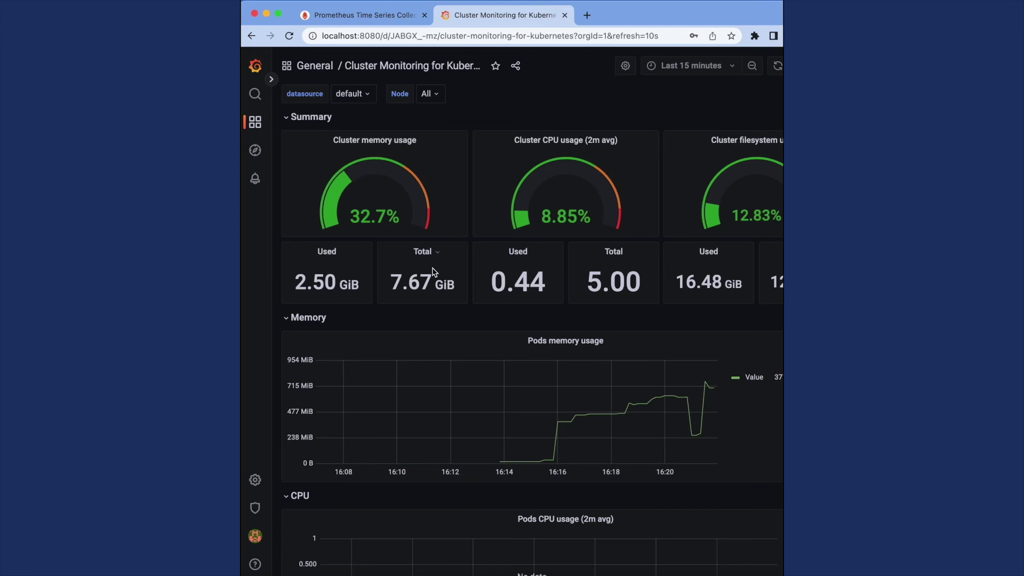
pyautogui.scroll(-5, 623, 314)
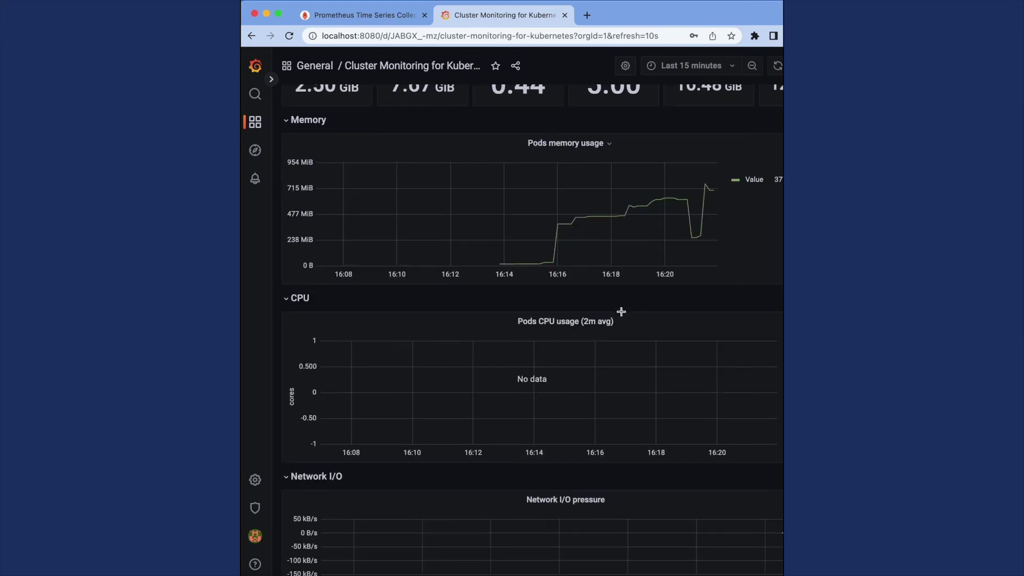
pyautogui.scroll(-5, 623, 315)
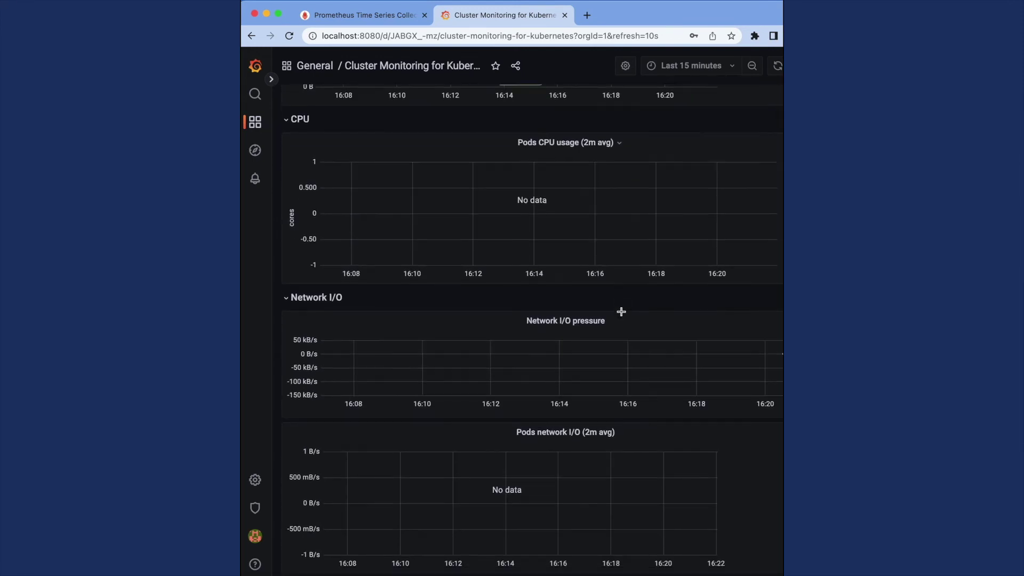
pyautogui.scroll(1, 621, 312)
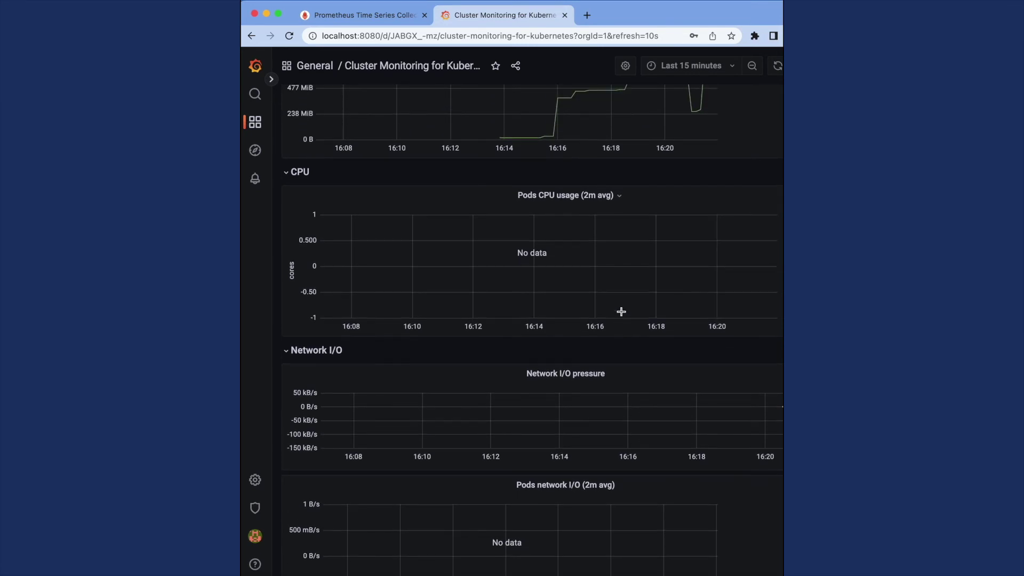
pyautogui.scroll(6, 622, 311)
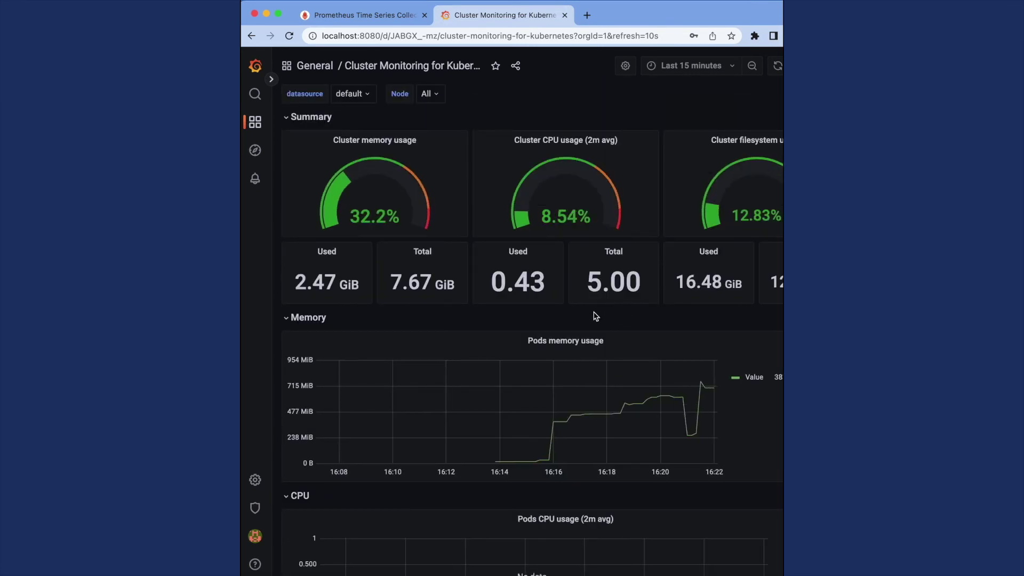